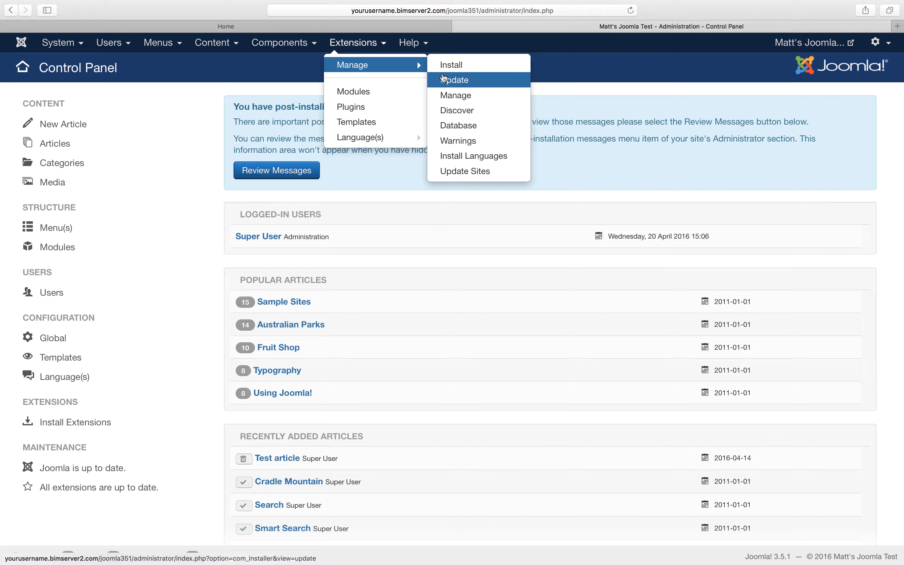
Step: Open the extension installer and review its Install from Folder and Install from URL methods
left_click(450, 70)
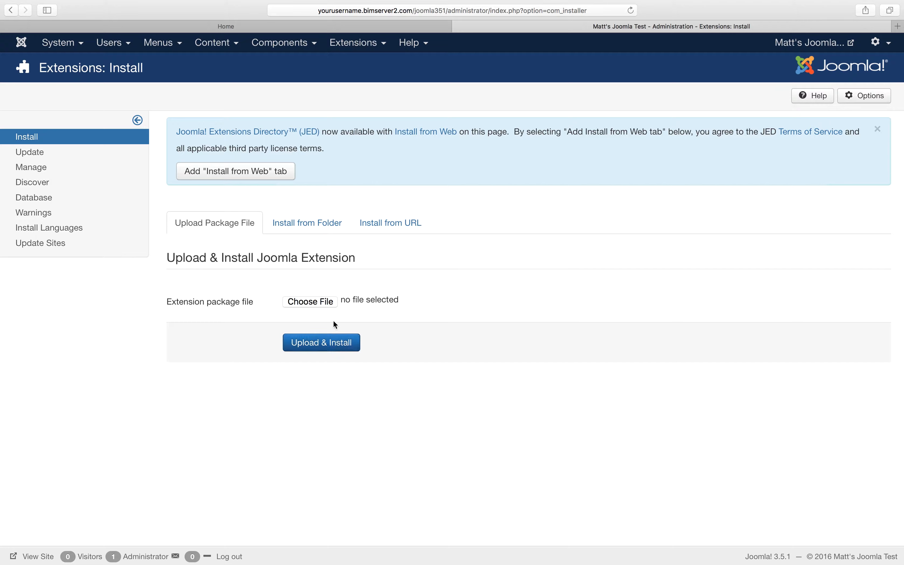
left_click(325, 223)
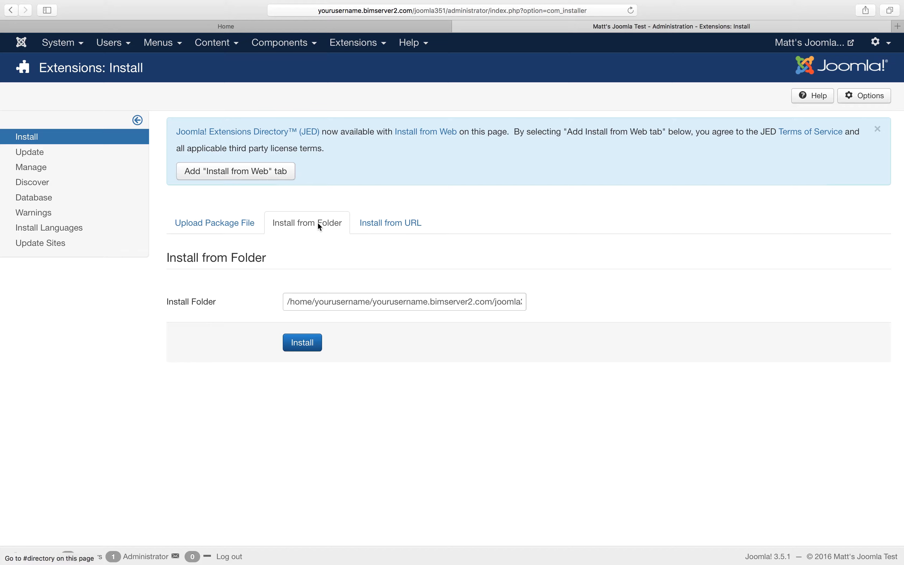
left_click(378, 229)
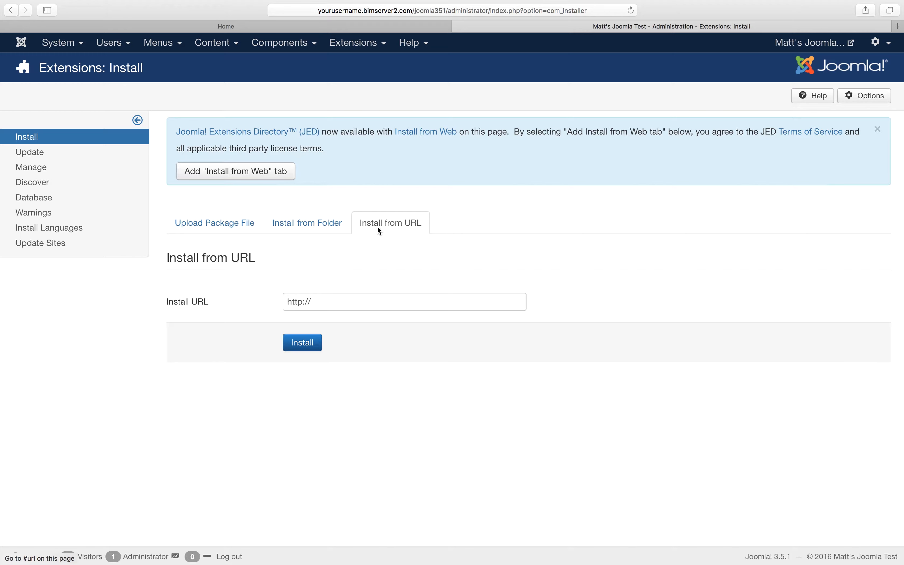
left_click(368, 299)
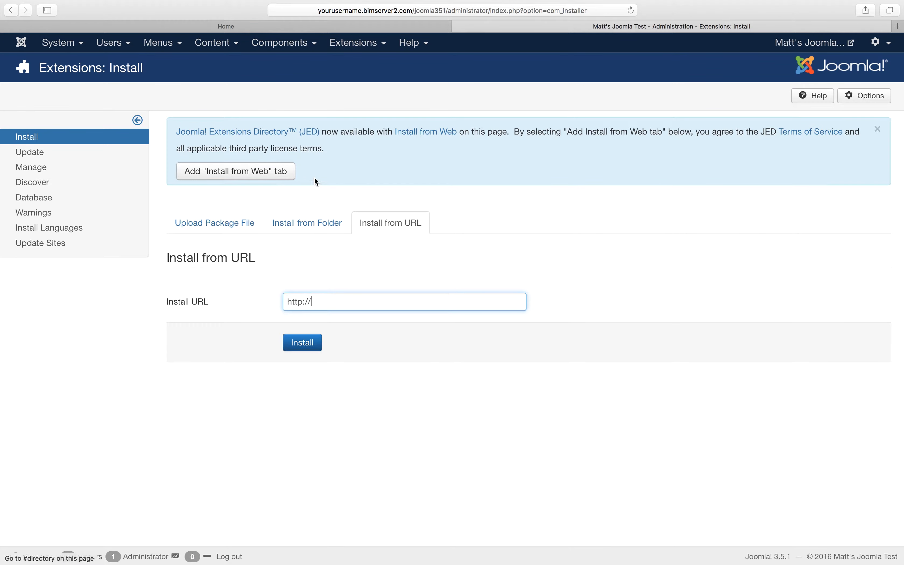
Step: Open the Joomla! Extensions Directory in a separate browser tab and look through its search filters and extension categories
right_click(256, 134)
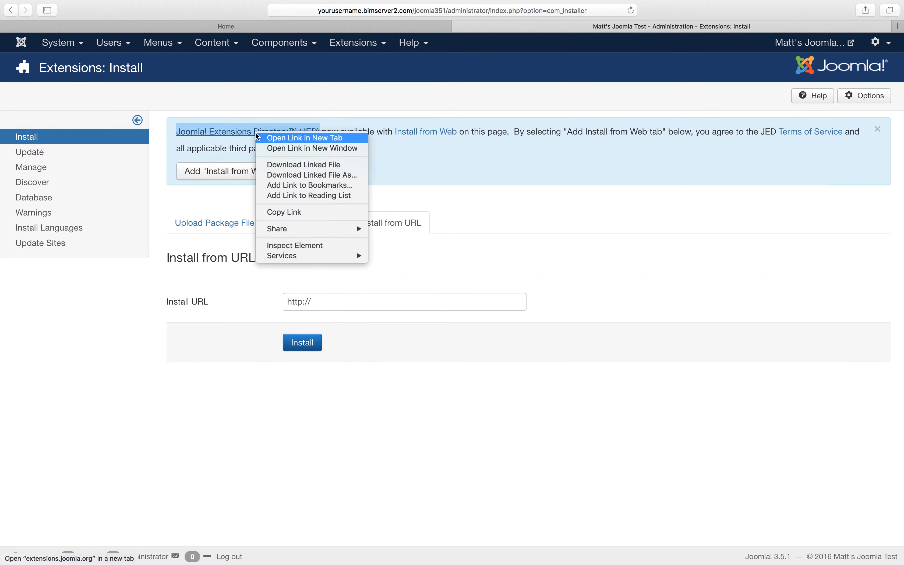
left_click(274, 142)
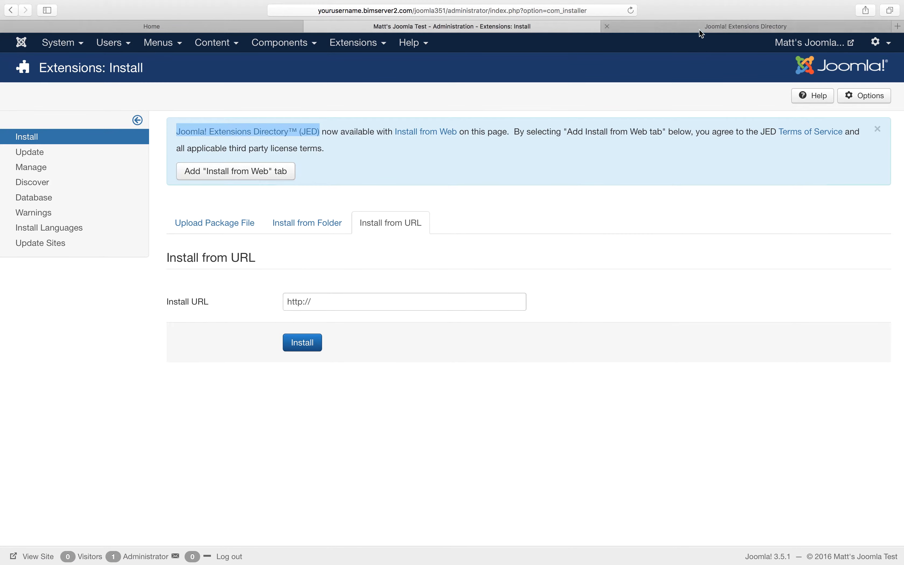
left_click(702, 29)
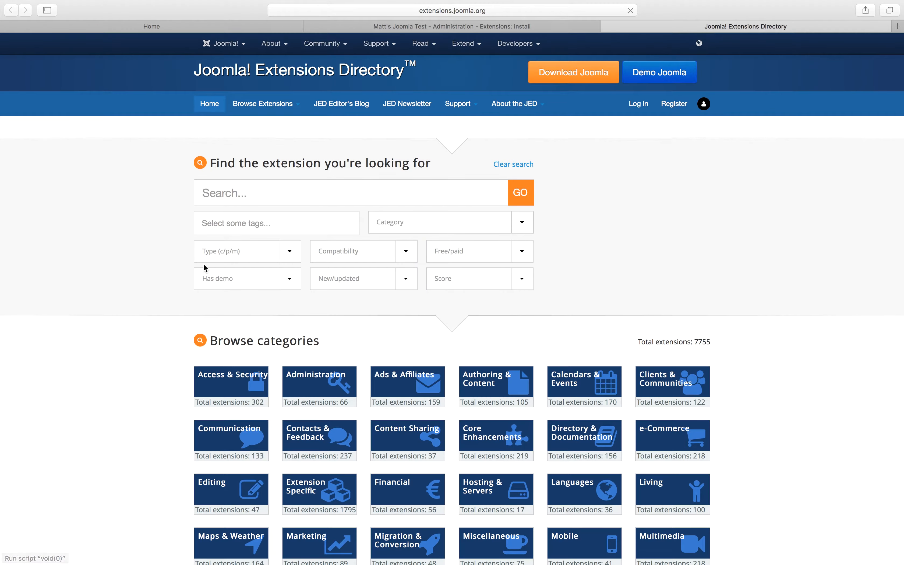
scroll(292, 308, "down", 2)
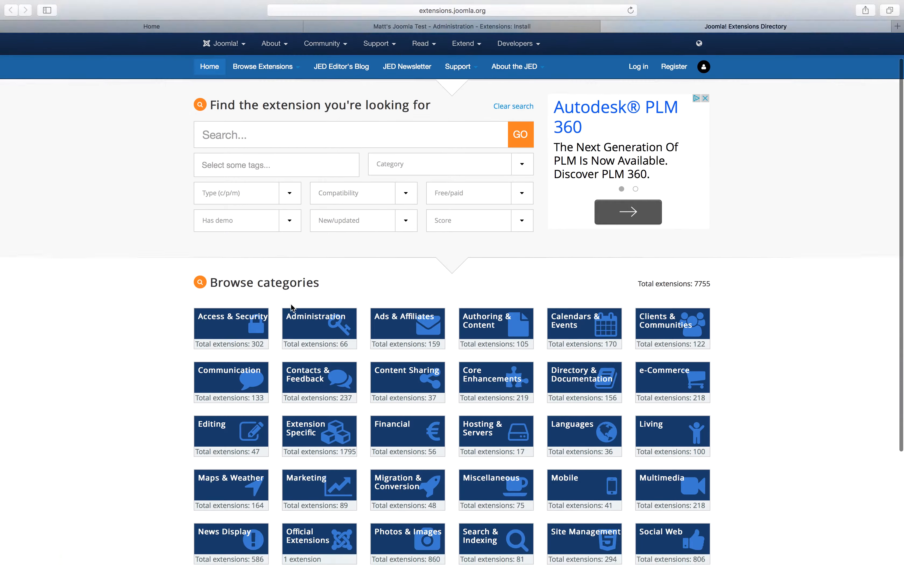
scroll(292, 308, "up", 2)
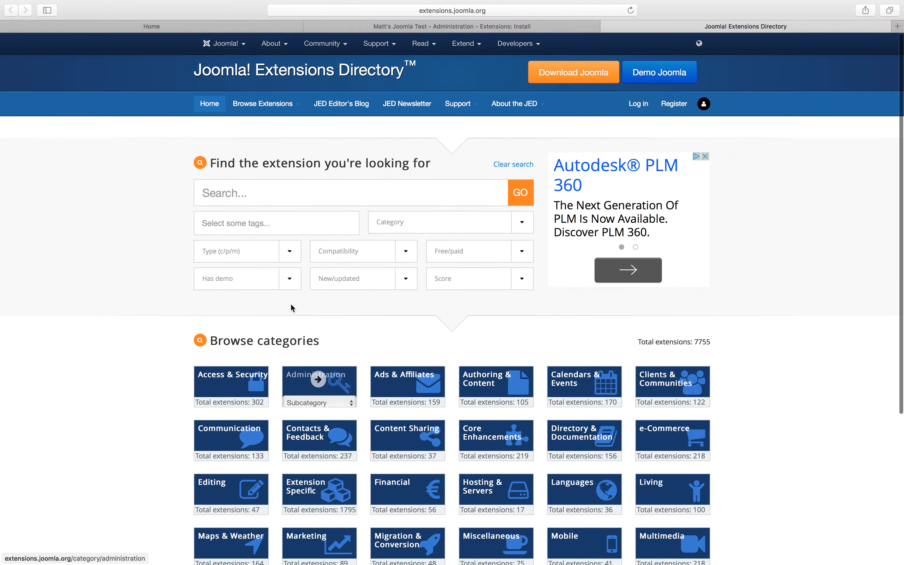
Step: Return to the Joomla extension installer, add the Install from Web feature and display its extension catalogue
left_click(473, 23)
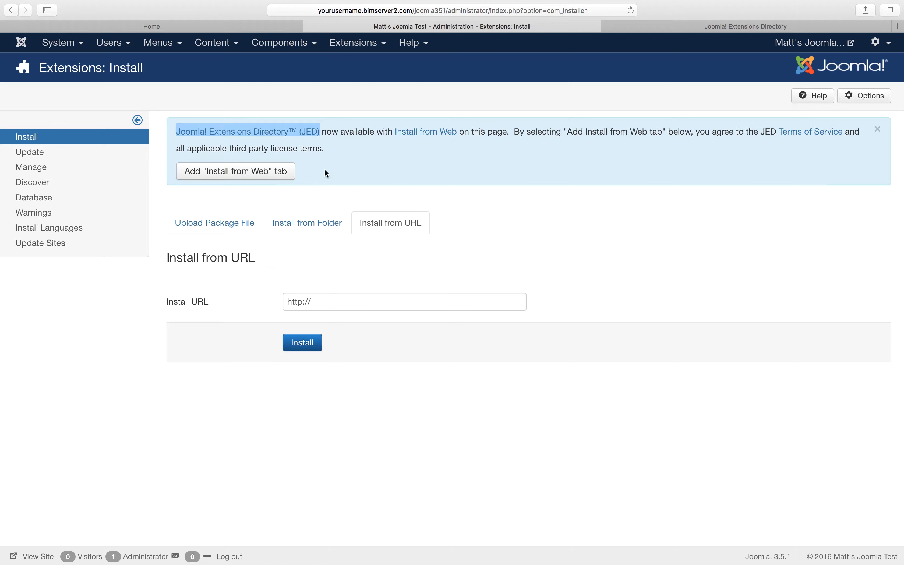
left_click(271, 174)
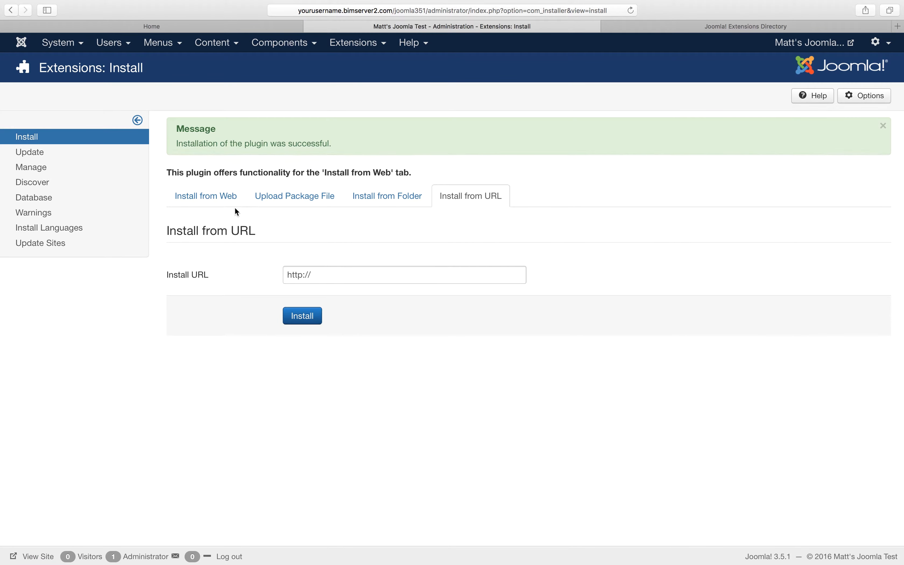
left_click(220, 202)
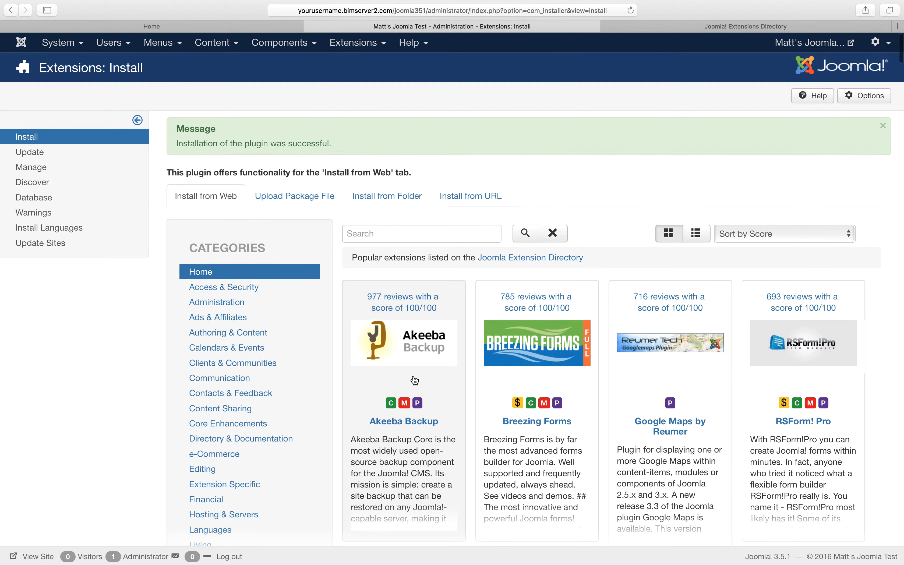
Step: Find Akeeba Backup among the popular extensions in the web catalogue and install it, confirming the installation
scroll(416, 380, "down", 1)
scroll(415, 380, "down", 1)
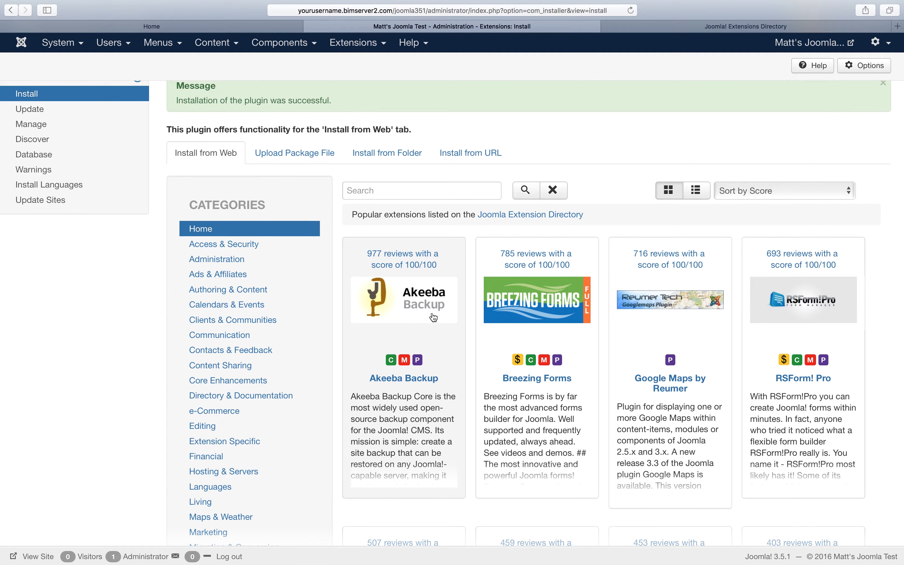
scroll(433, 318, "down", 3)
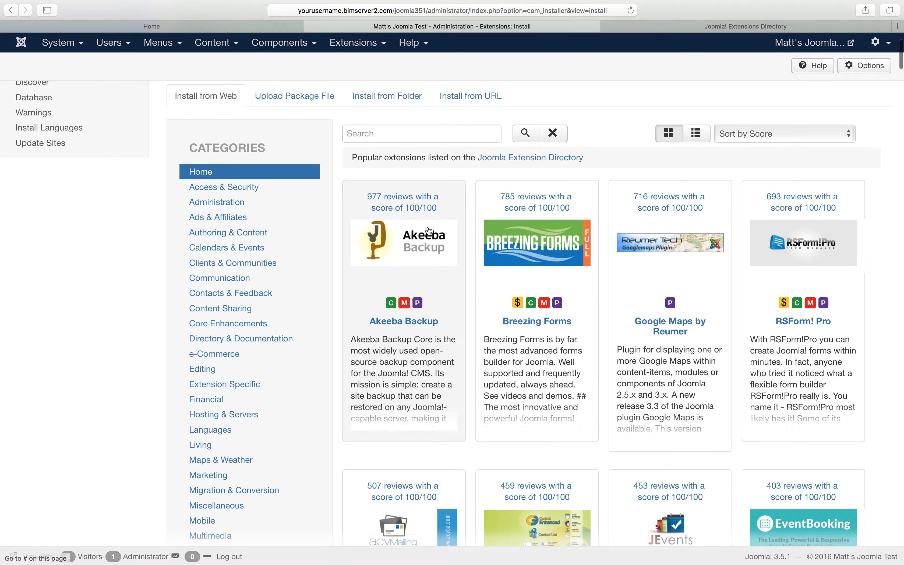
scroll(429, 412, "up", 2)
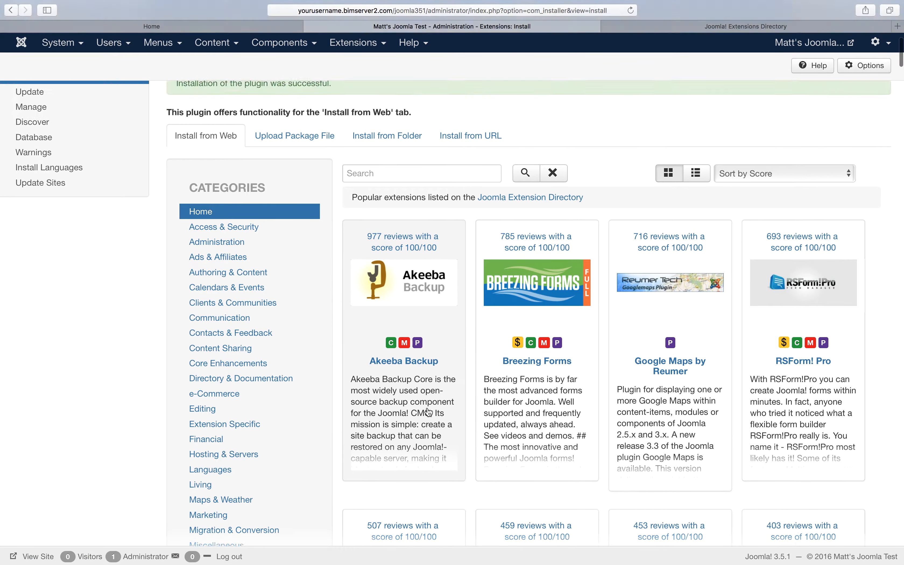
scroll(429, 411, "up", 1)
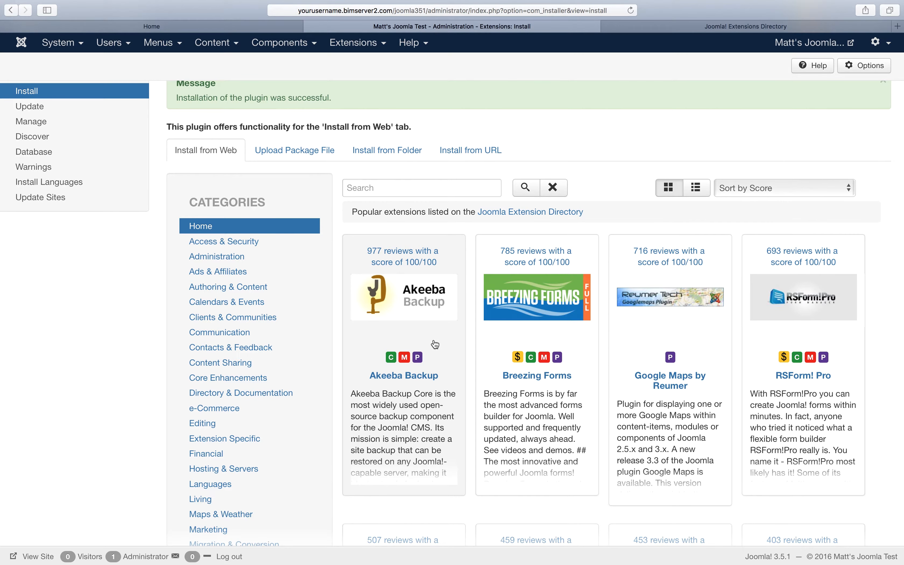
left_click(434, 345)
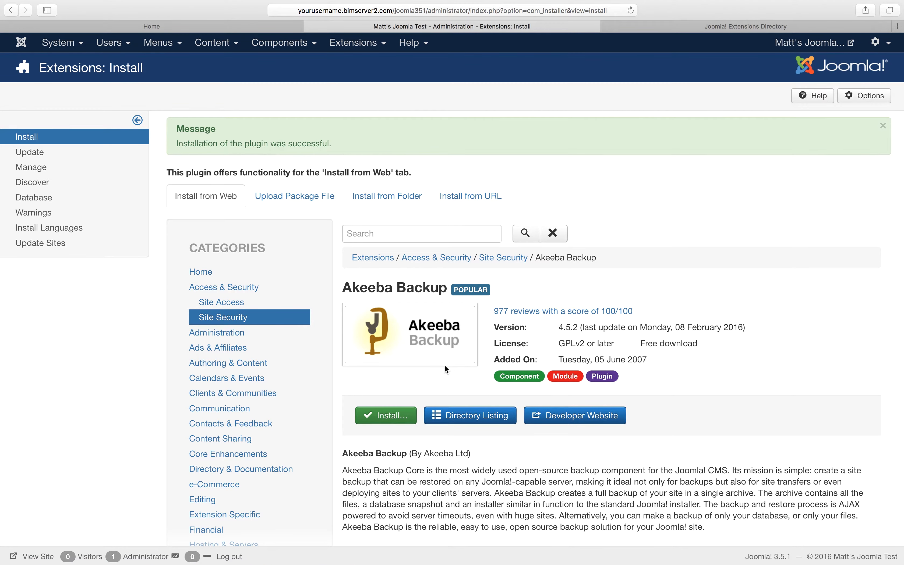
scroll(444, 365, "down", 1)
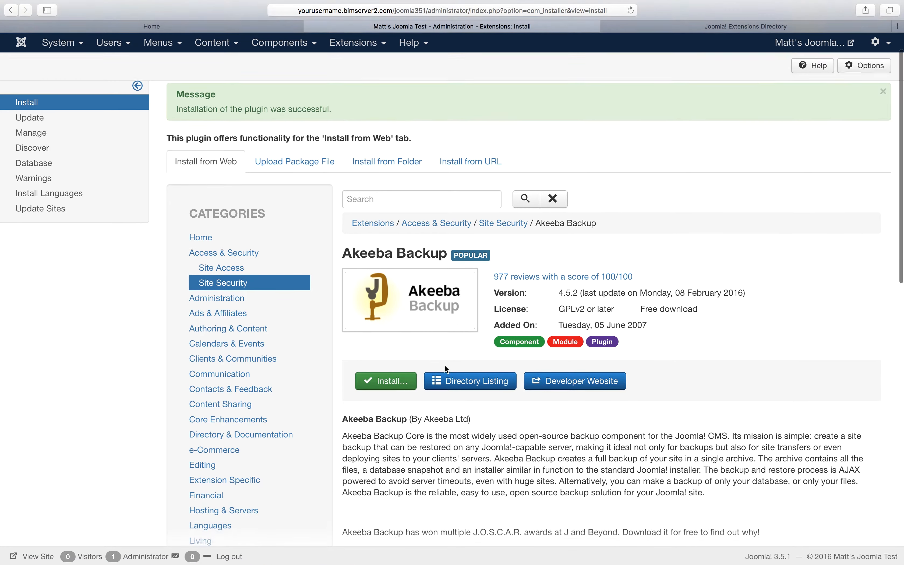
left_click(399, 380)
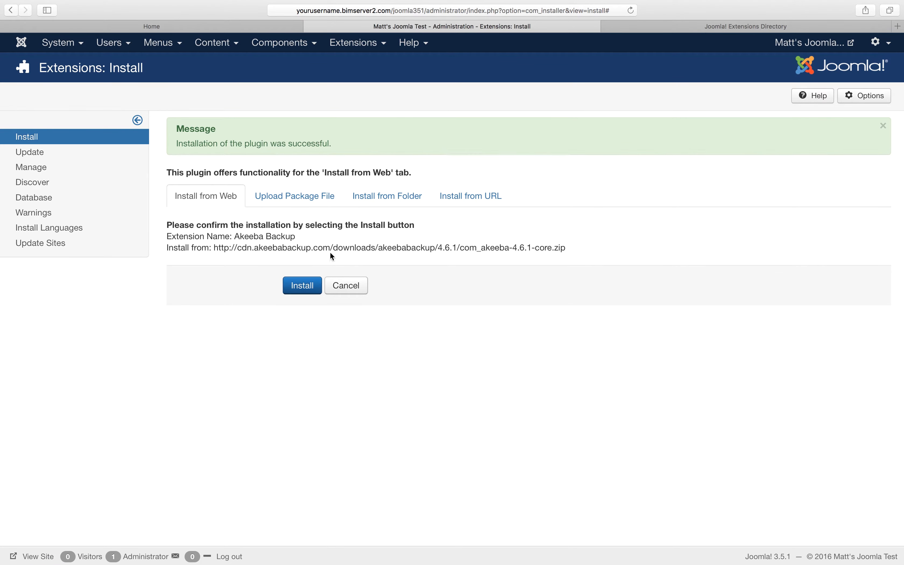
left_click(312, 285)
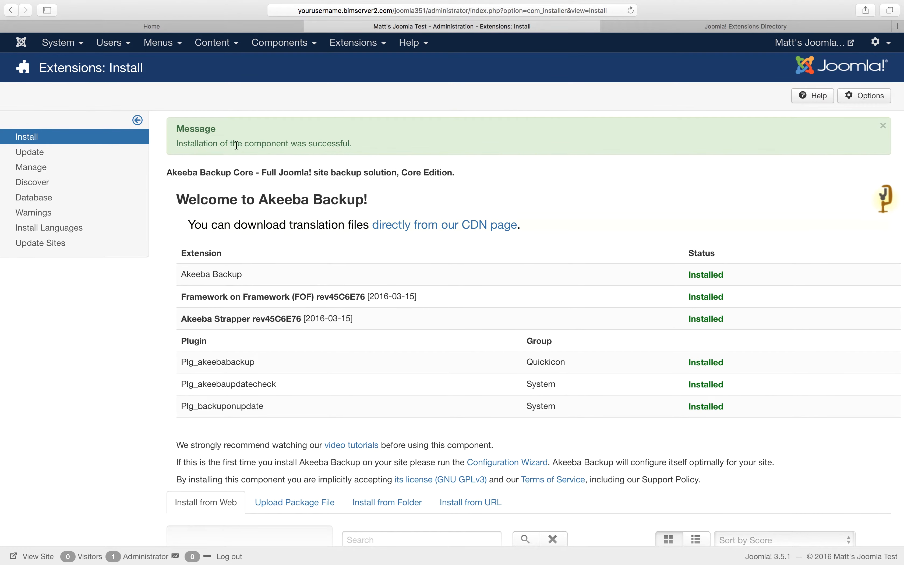
Step: Open the Akeeba Backup component and run its Configuration Wizard so it configures itself automatically
scroll(387, 317, "down", 5)
scroll(386, 317, "up", 4)
scroll(387, 316, "up", 1)
left_click(314, 50)
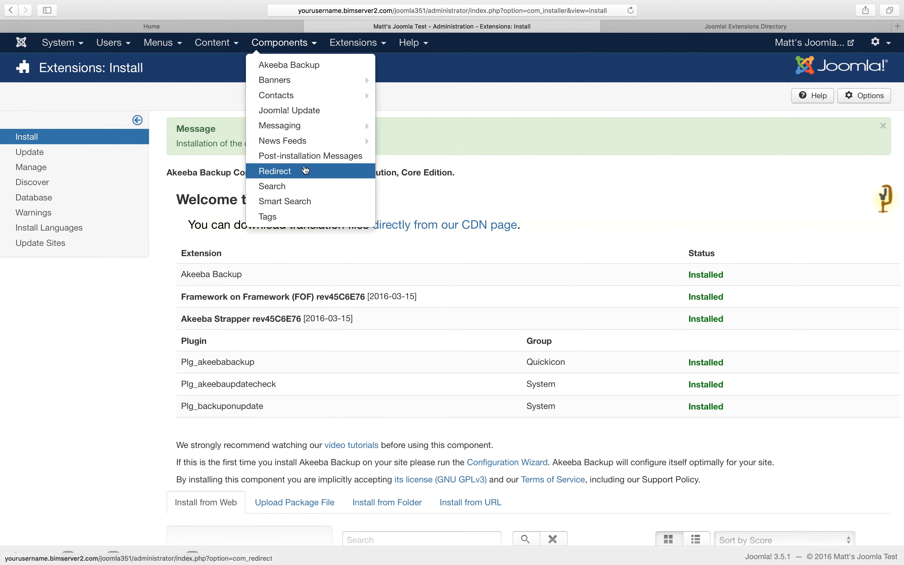
left_click(302, 72)
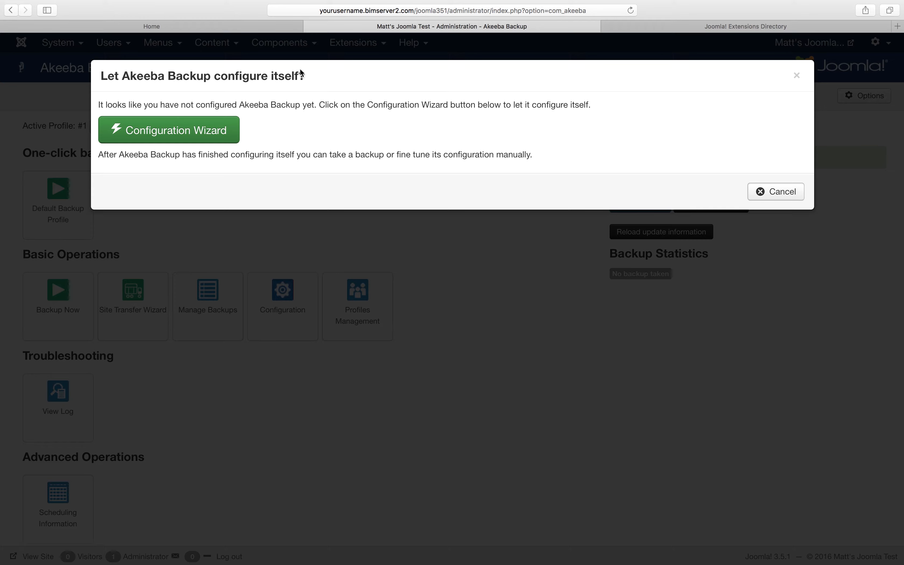
left_click(221, 130)
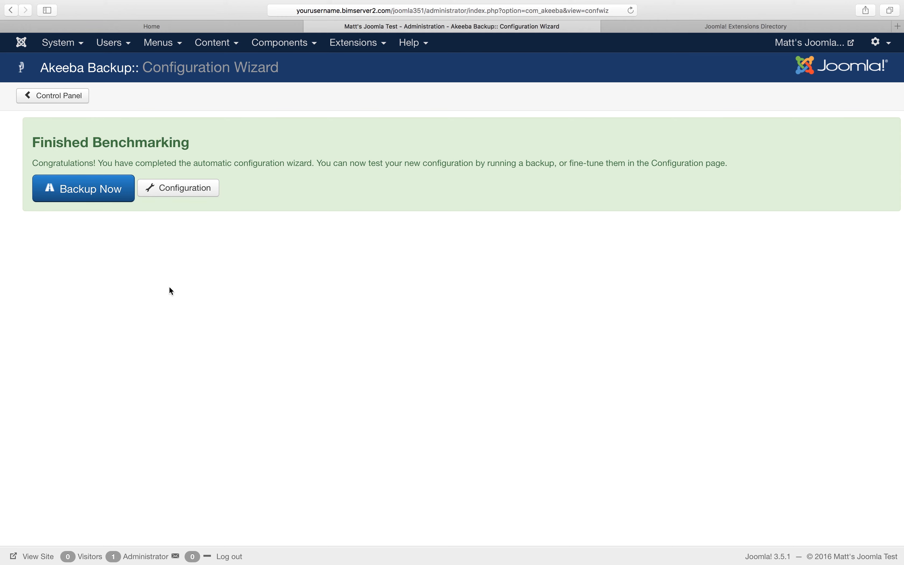
Step: Run a site backup with the Default Backup Profile and the comment "My first backup"
left_click(111, 186)
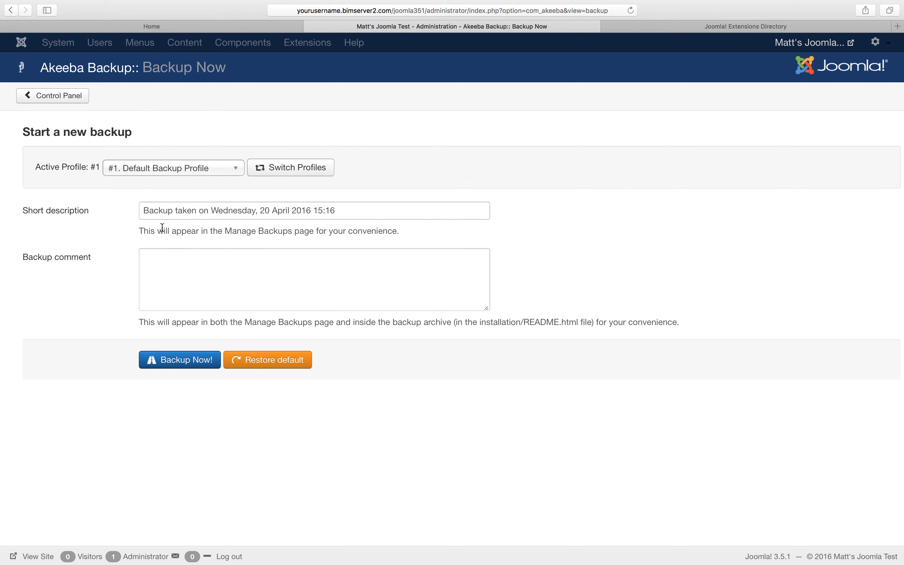
left_click(188, 276)
type("My first bac")
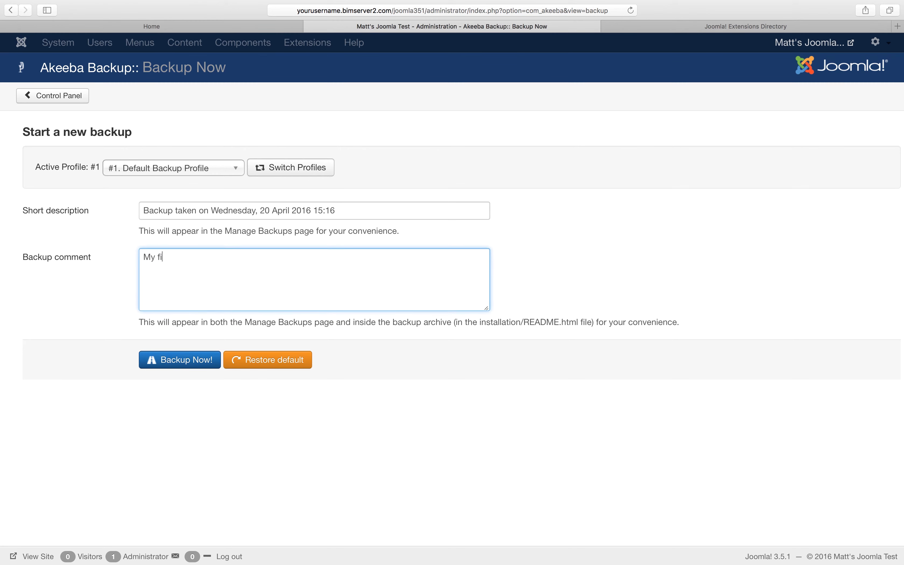
type("kup")
left_click(189, 362)
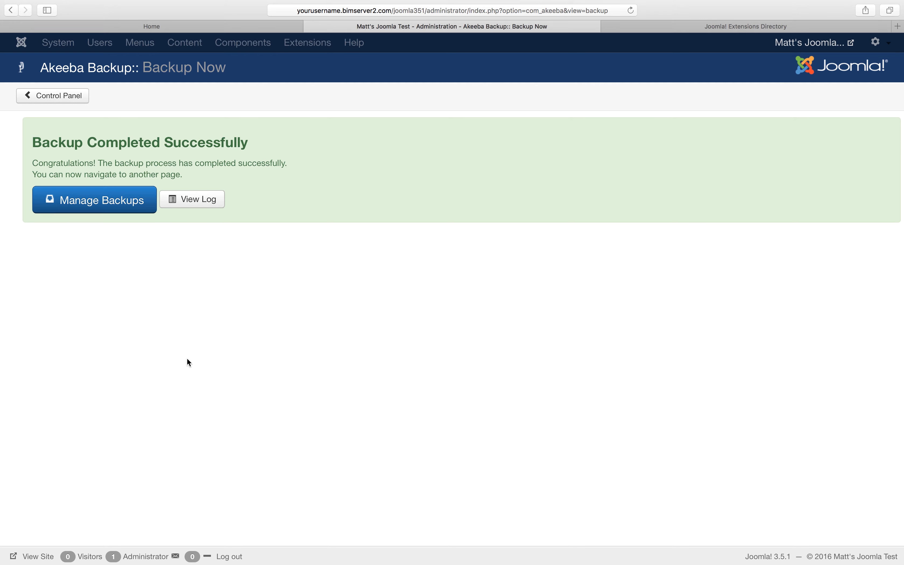
Step: Open the list of managed backups and permanently dismiss the notice about restoring backups
left_click(104, 214)
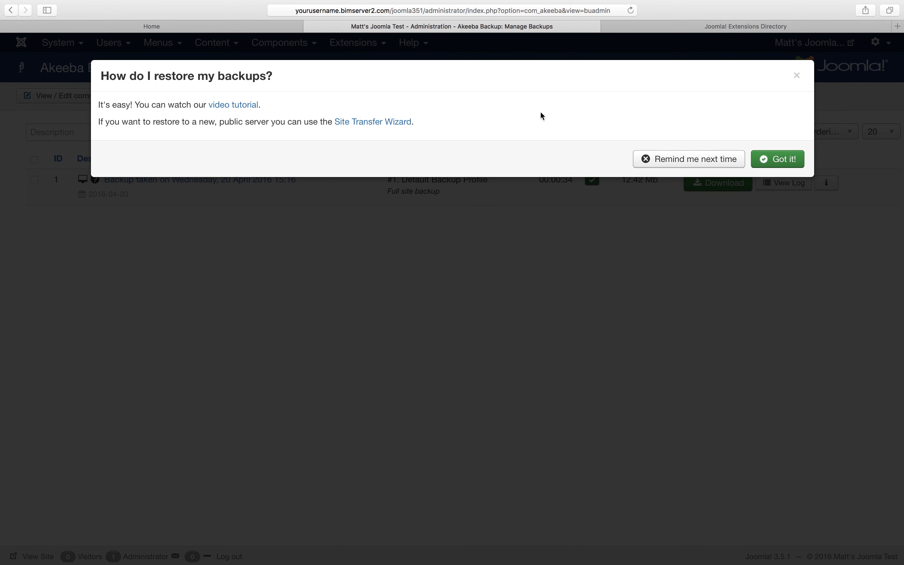
left_click(775, 159)
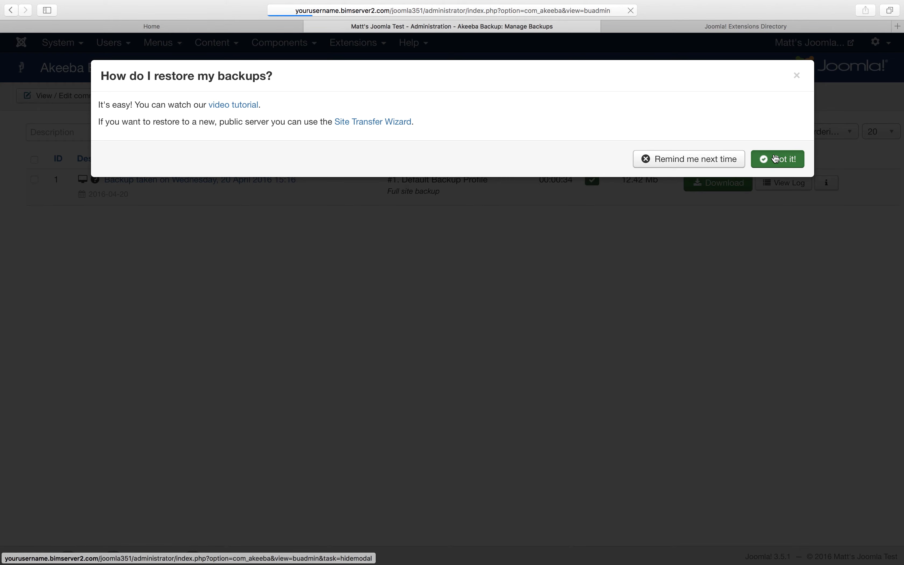